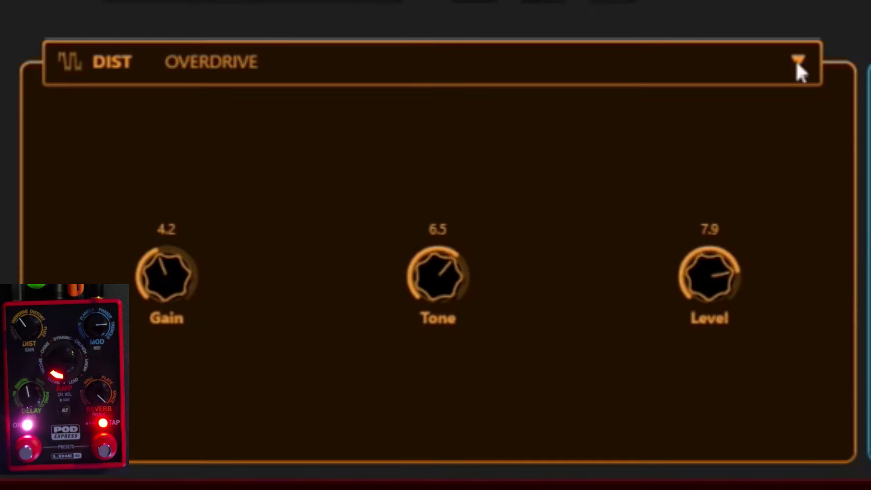
Step: Examine the models available for the distortion, modulation, amp, cab, delay and reverb blocks of the Clean preset
{"action": "left_click", "coordinate": [599, 106]}
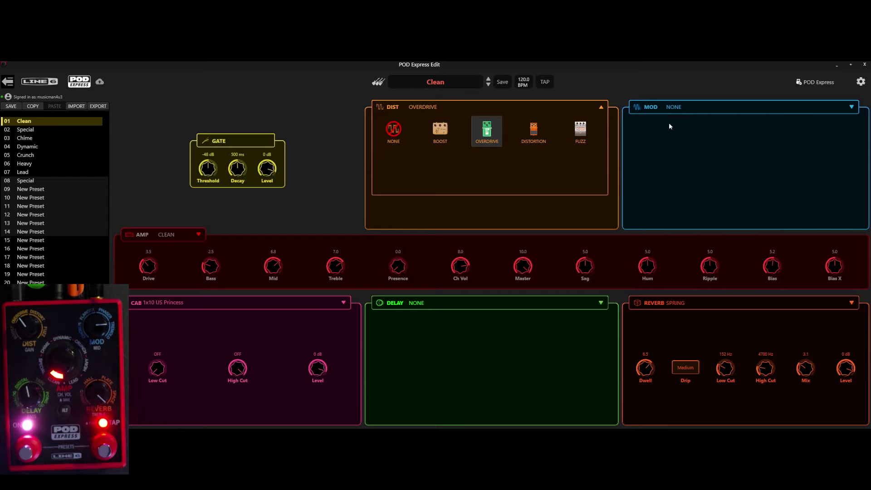
{"action": "left_click", "coordinate": [699, 108]}
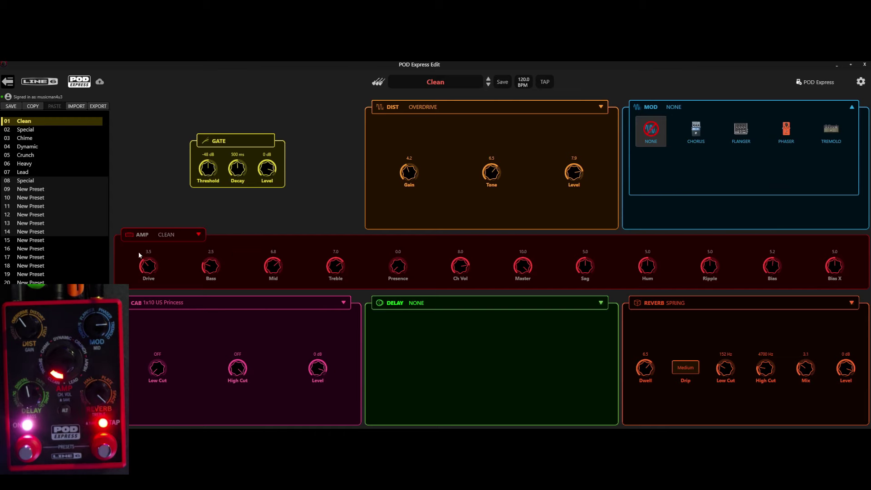
{"action": "left_click", "coordinate": [134, 251]}
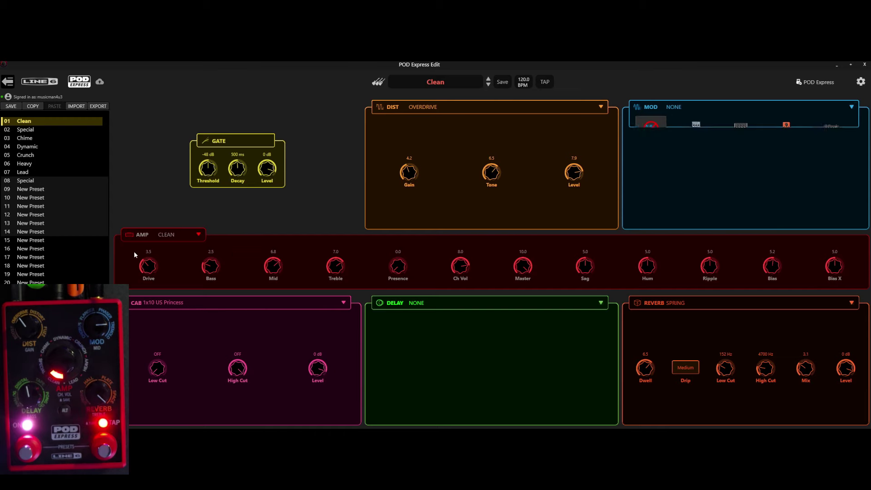
{"action": "left_click", "coordinate": [197, 235]}
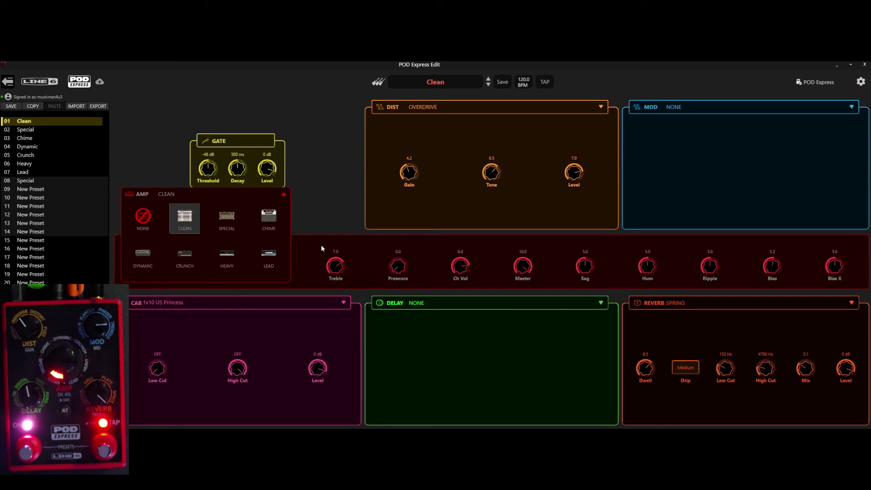
{"action": "left_click", "coordinate": [320, 245]}
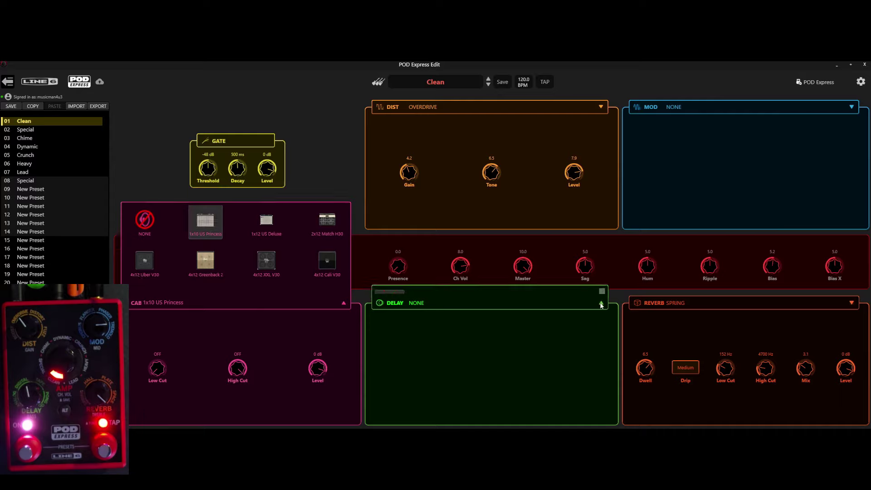
{"action": "left_click", "coordinate": [483, 304]}
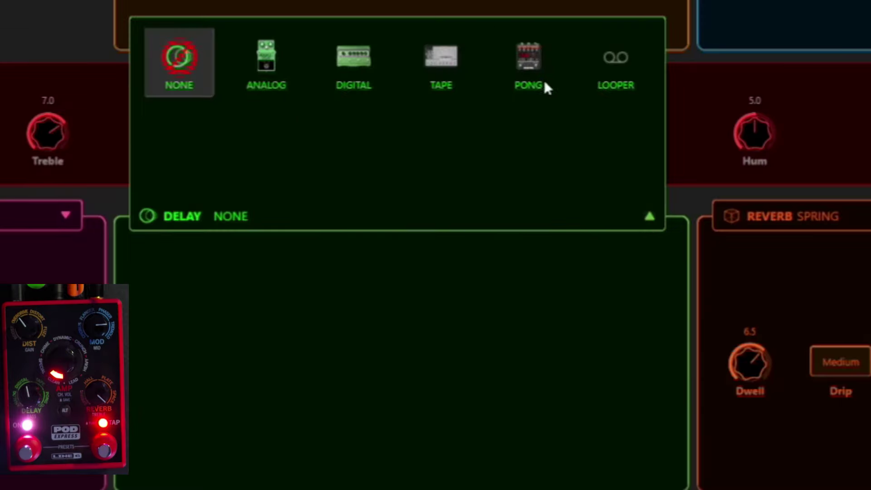
{"action": "left_click", "coordinate": [502, 371]}
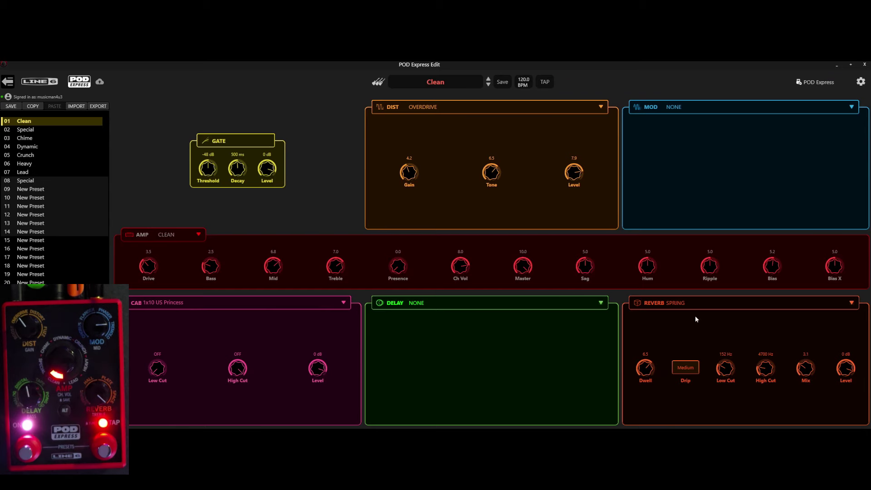
{"action": "left_click", "coordinate": [692, 304]}
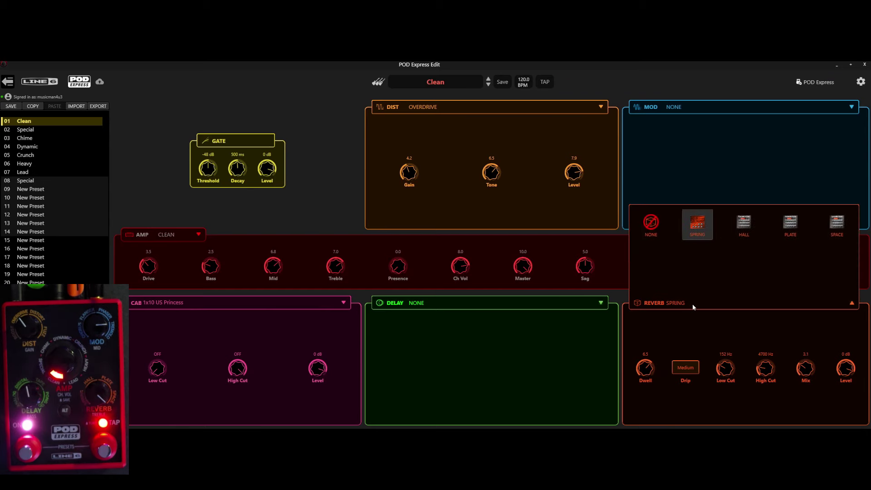
{"action": "left_click", "coordinate": [672, 327]}
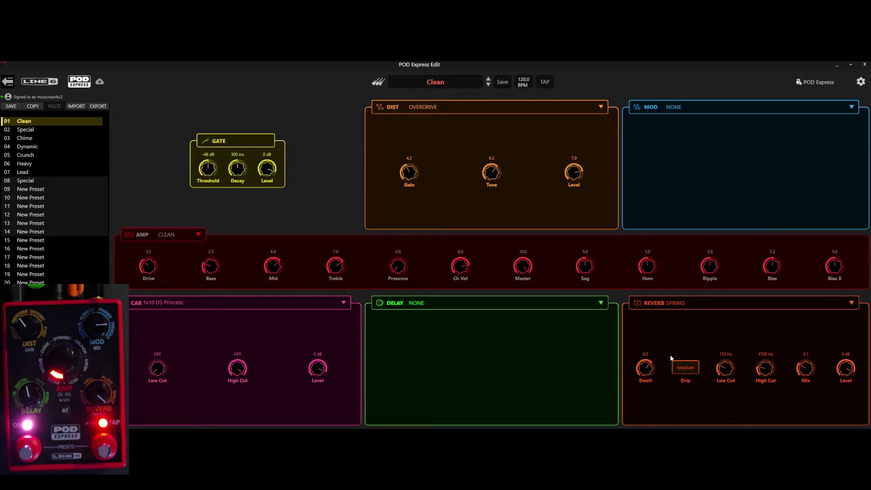
{"action": "left_click", "coordinate": [855, 304]}
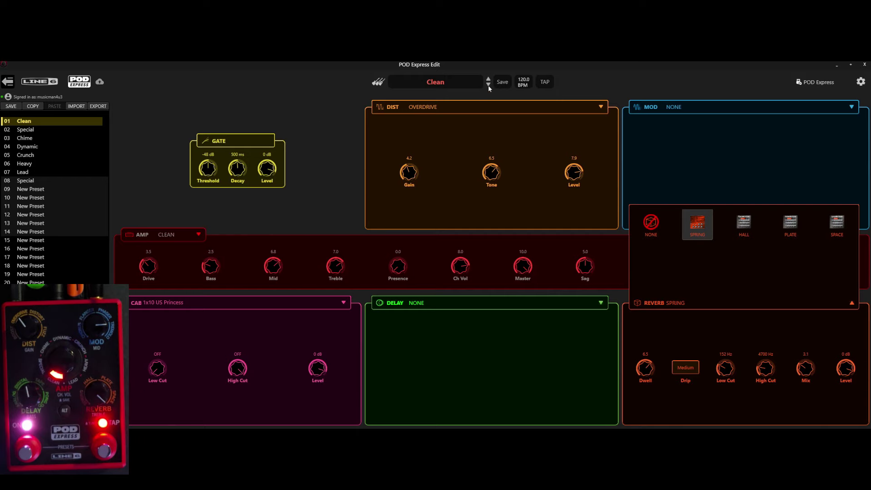
Step: Step to the adjacent preset, discarding the unsaved changes, and reload the 01 Clean preset
{"action": "left_click", "coordinate": [489, 80]}
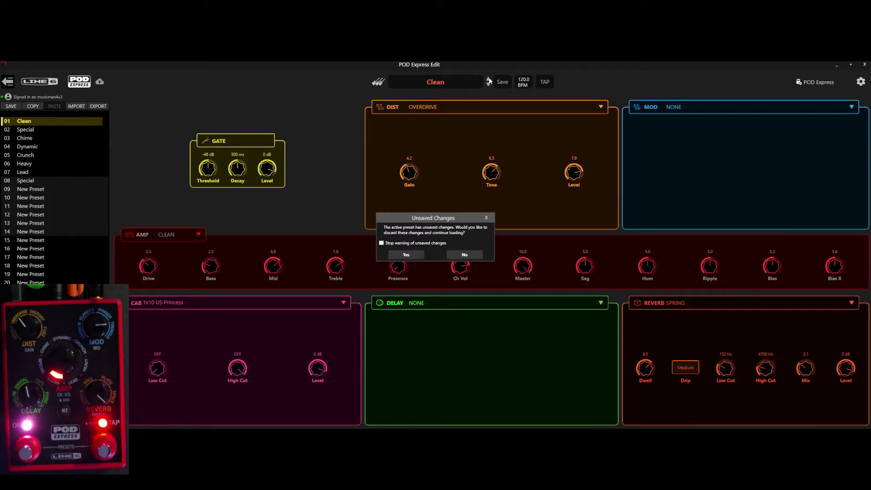
{"action": "left_click", "coordinate": [408, 255]}
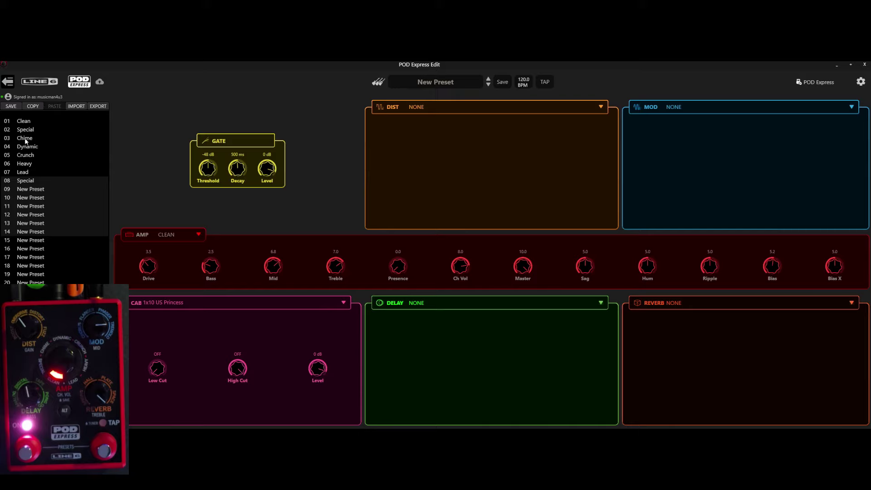
{"action": "left_click", "coordinate": [22, 121]}
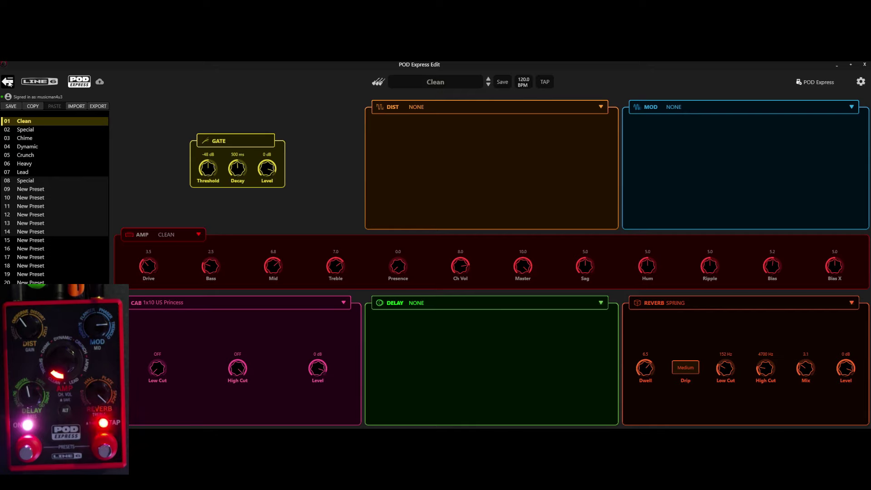
Step: Hide the preset list and show it again
{"action": "left_click", "coordinate": [8, 82]}
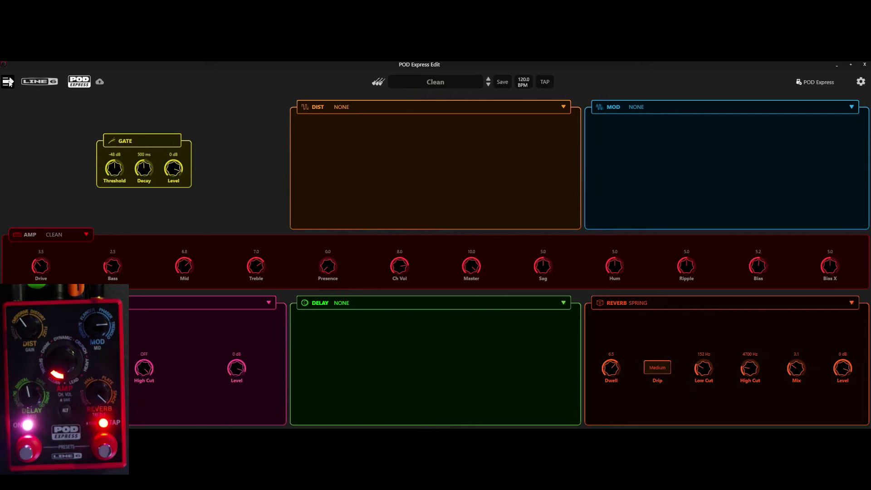
{"action": "left_click", "coordinate": [8, 82]}
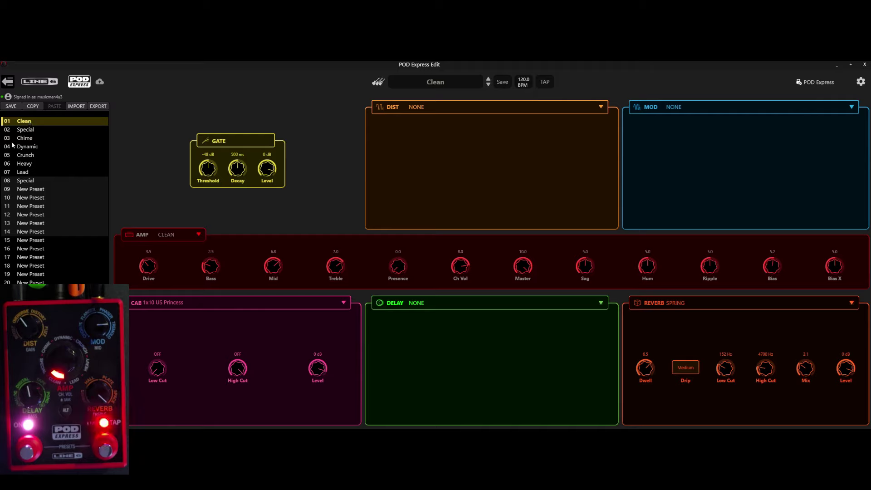
Step: Load the presets from 02 Special to 07 Lead in turn to compare their block settings
{"action": "left_click", "coordinate": [25, 131]}
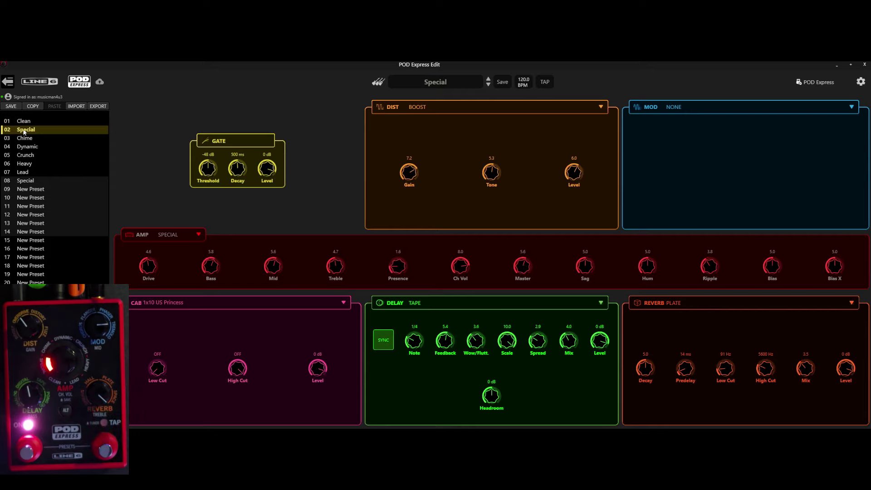
{"action": "left_click", "coordinate": [22, 139]}
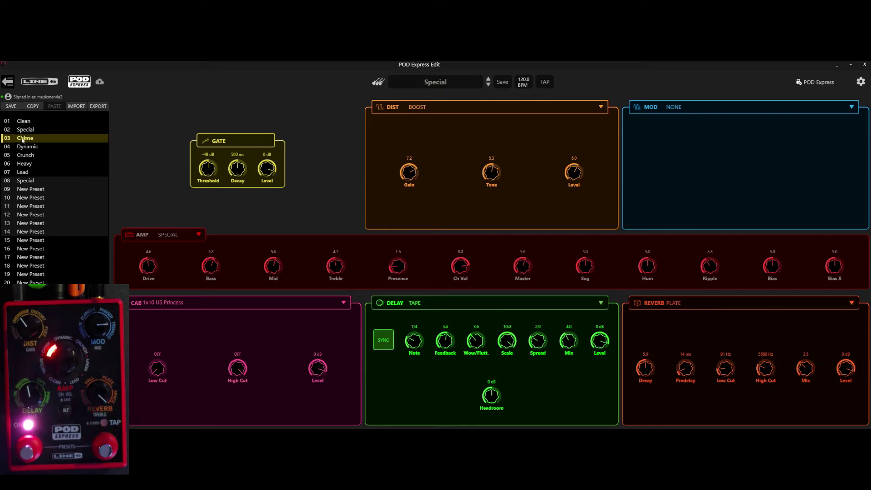
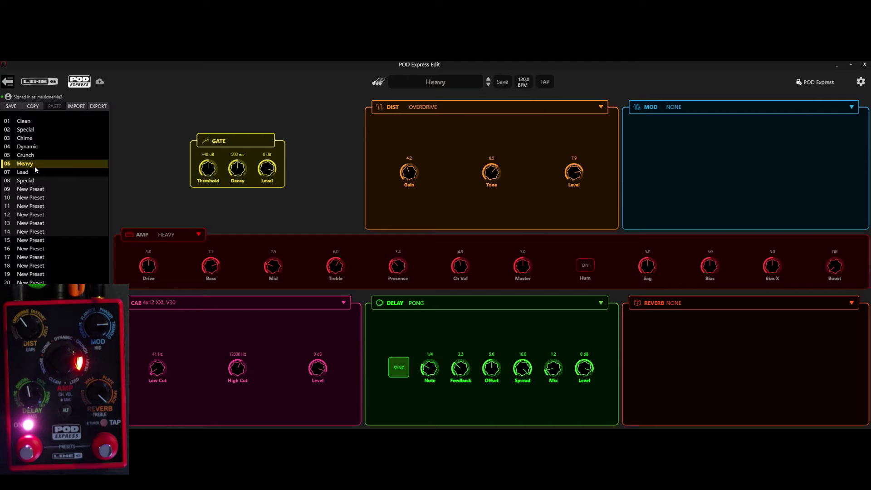
{"action": "left_click", "coordinate": [39, 175]}
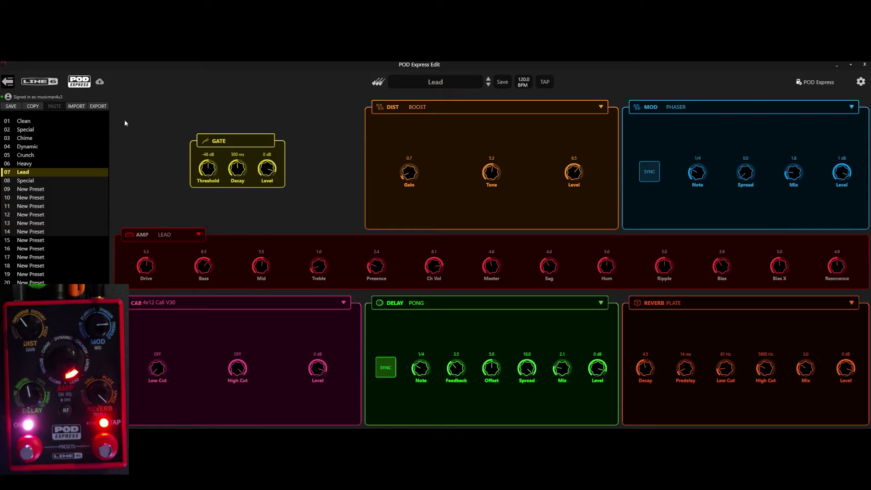
Step: Load the 01 Clean preset and set its distortion model to Boost
{"action": "left_click", "coordinate": [24, 121]}
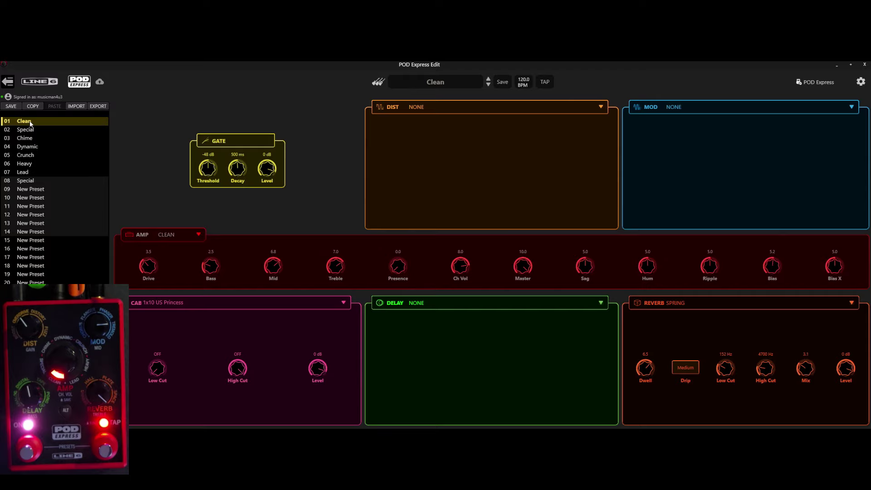
{"action": "left_click", "coordinate": [603, 107]}
{"action": "left_click", "coordinate": [441, 129]}
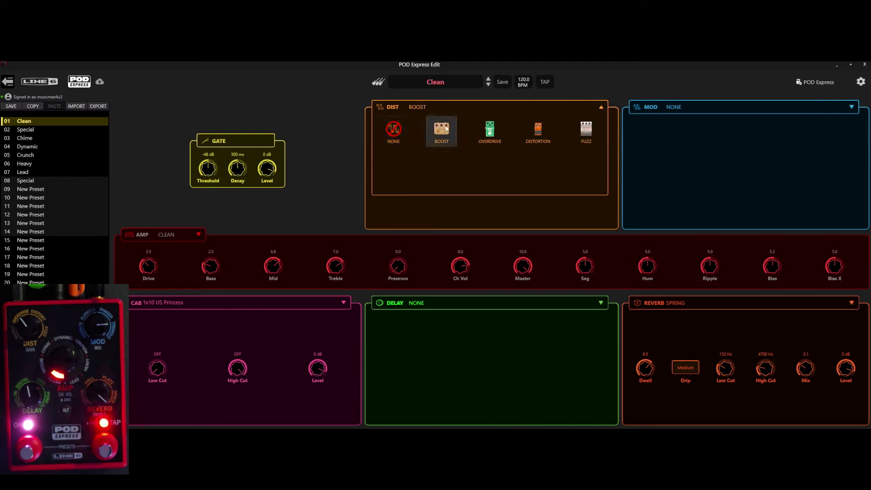
{"action": "left_click", "coordinate": [410, 109]}
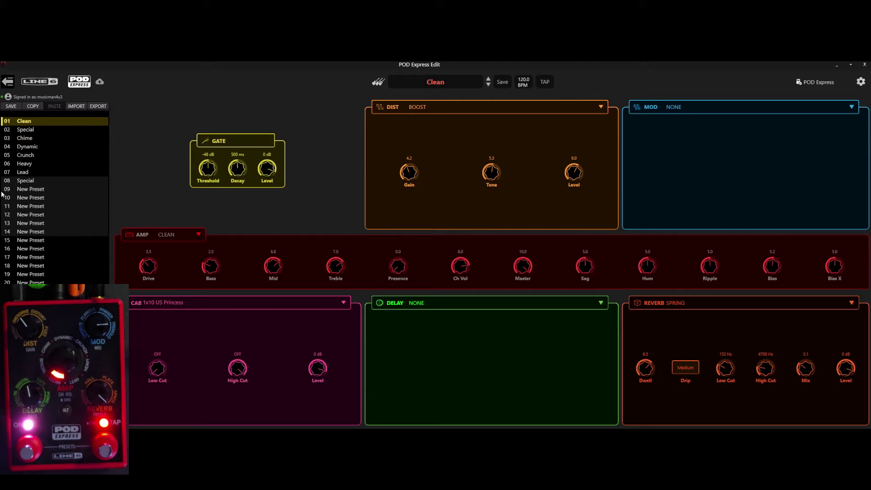
Step: Load the empty preset in slot 09, discarding the unsaved changes, and set its amp model to Special
{"action": "left_click", "coordinate": [24, 191]}
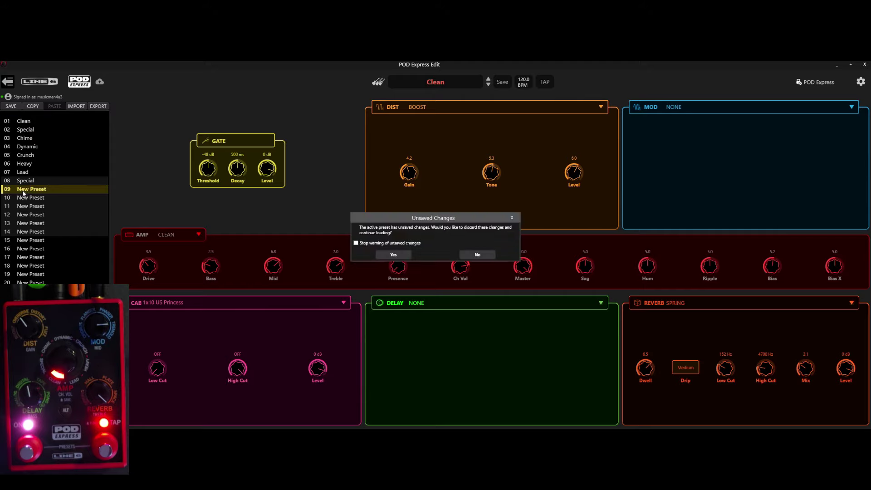
{"action": "left_click", "coordinate": [393, 255]}
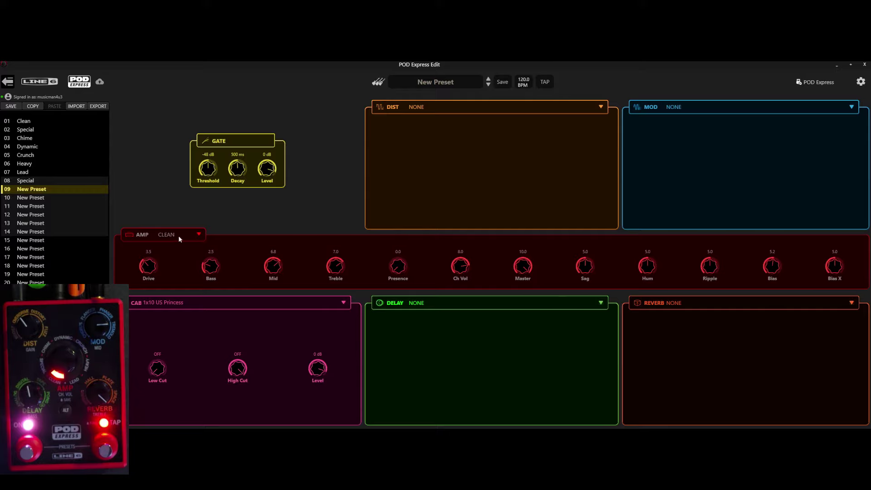
{"action": "left_click", "coordinate": [199, 234]}
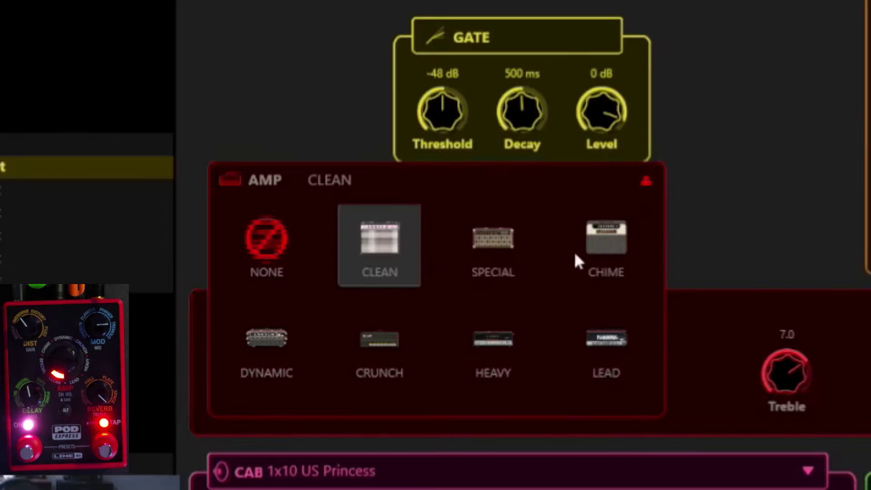
{"action": "left_click", "coordinate": [487, 253]}
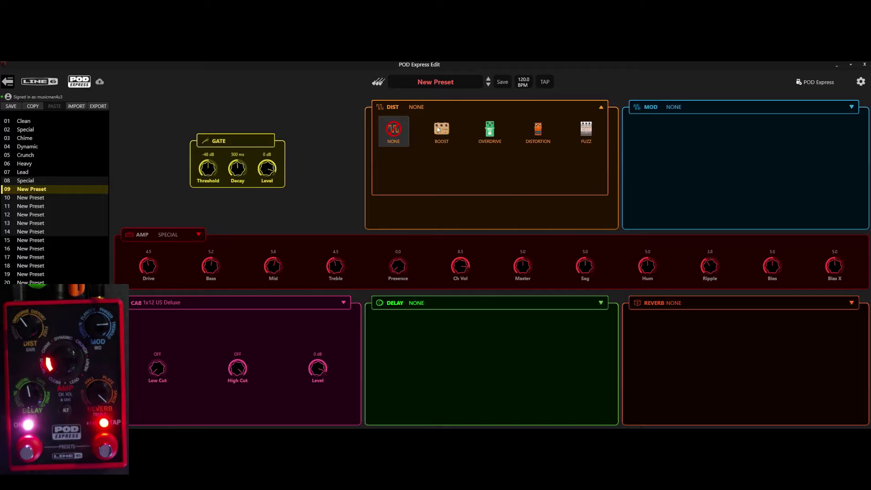
Step: Set the distortion block to Boost with its gain at 5.7
{"action": "left_click", "coordinate": [438, 130]}
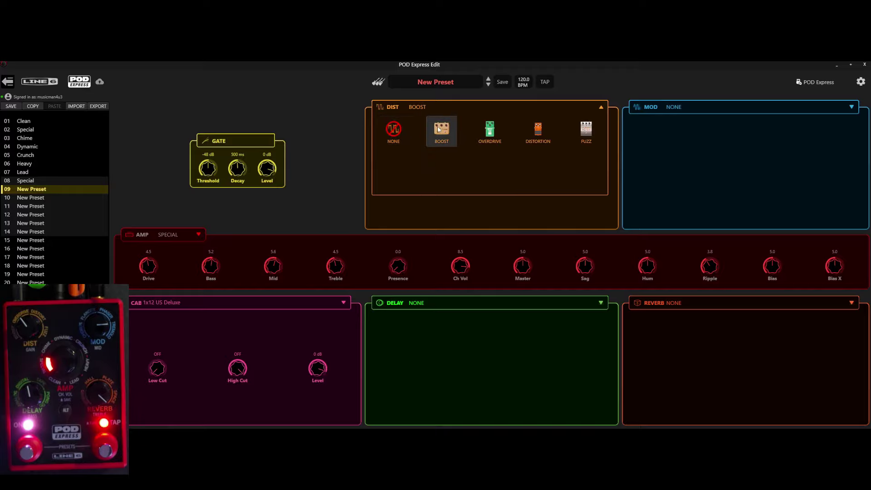
{"action": "left_click", "coordinate": [424, 108]}
{"action": "left_click_drag", "start_coordinate": [312, 272], "coordinate": [312, 254]}
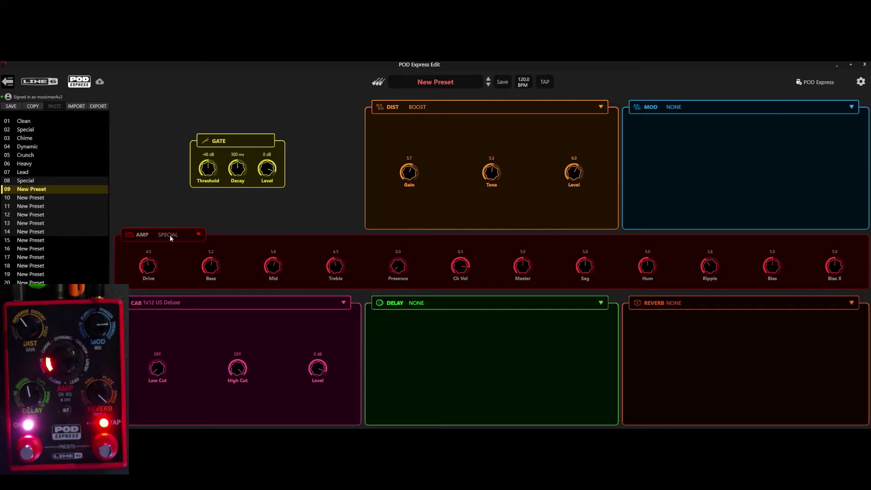
Step: Change the amp model to Chime
{"action": "left_click", "coordinate": [198, 235]}
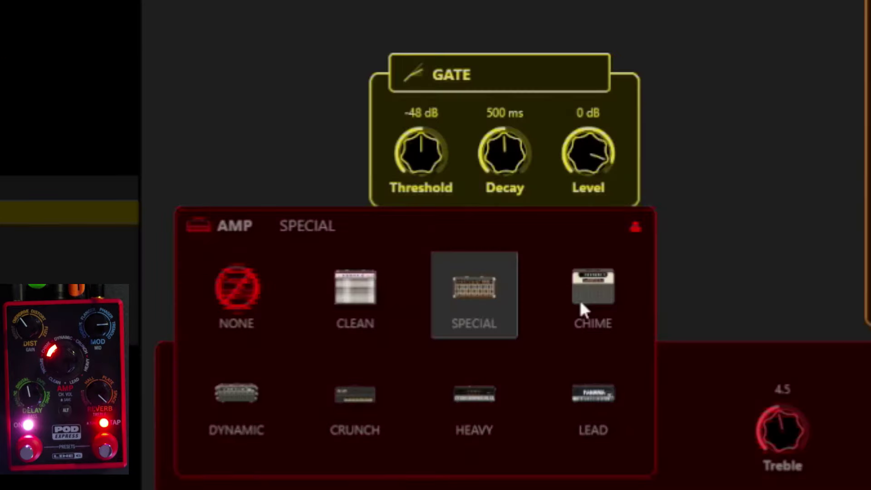
{"action": "left_click", "coordinate": [580, 299]}
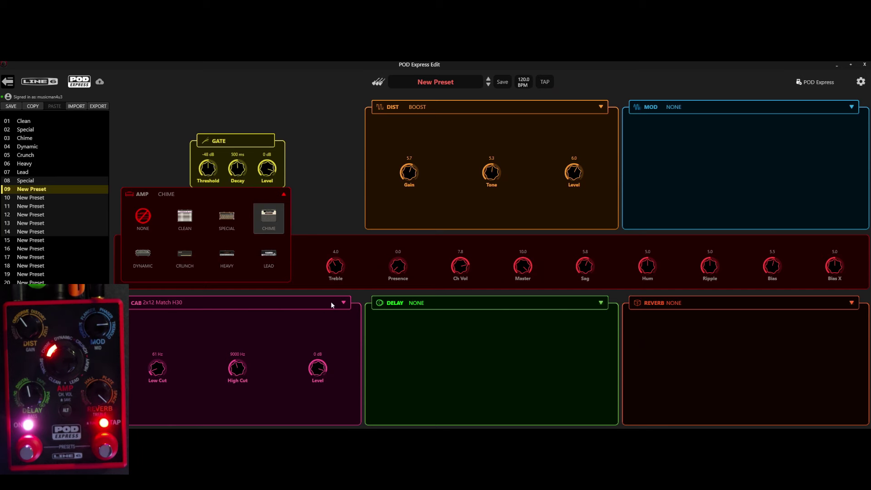
Step: Try the 1x10 US Princess, 1x12 US Deluxe and 2x12 Match H30 cabs with the Chime amp
{"action": "left_click", "coordinate": [341, 301]}
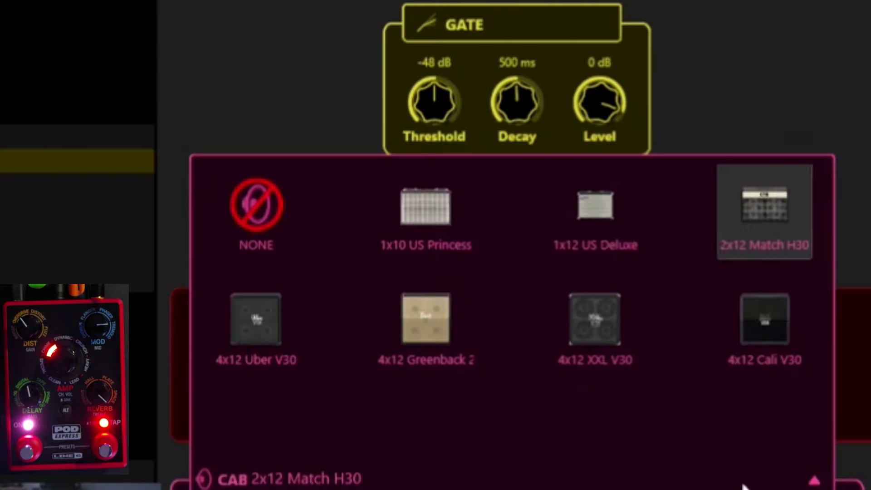
{"action": "left_click", "coordinate": [413, 220]}
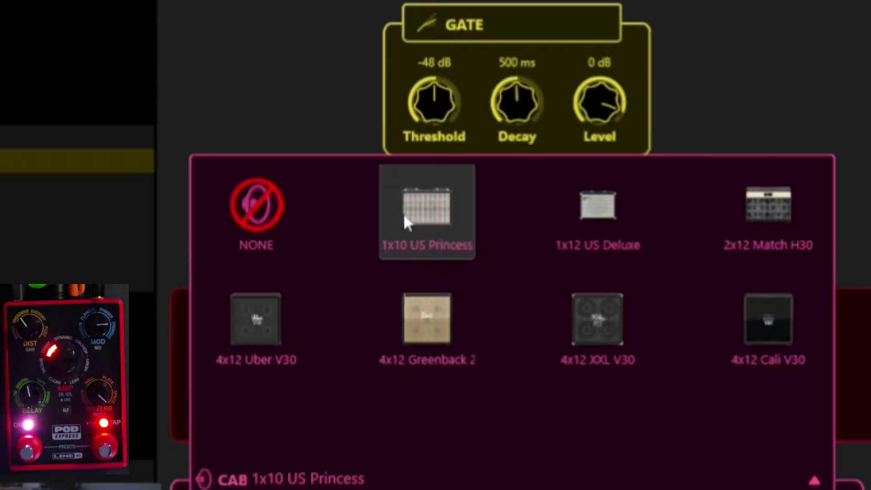
{"action": "left_click", "coordinate": [608, 223]}
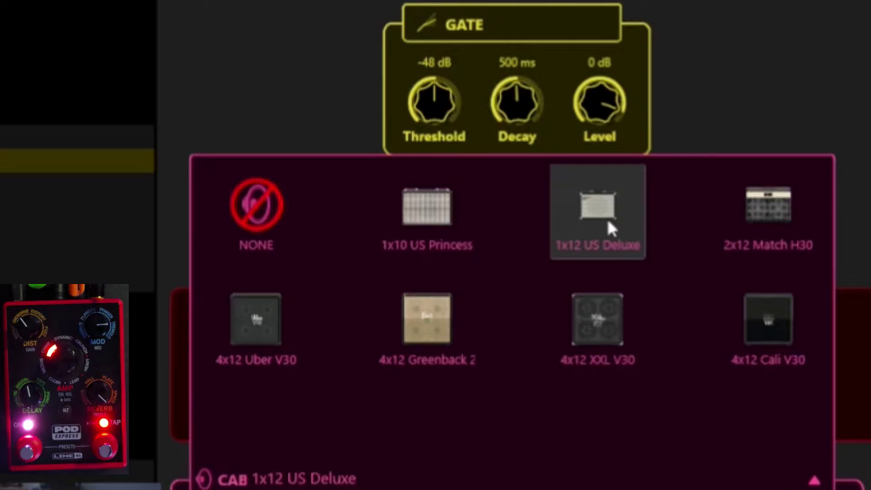
{"action": "left_click", "coordinate": [771, 206]}
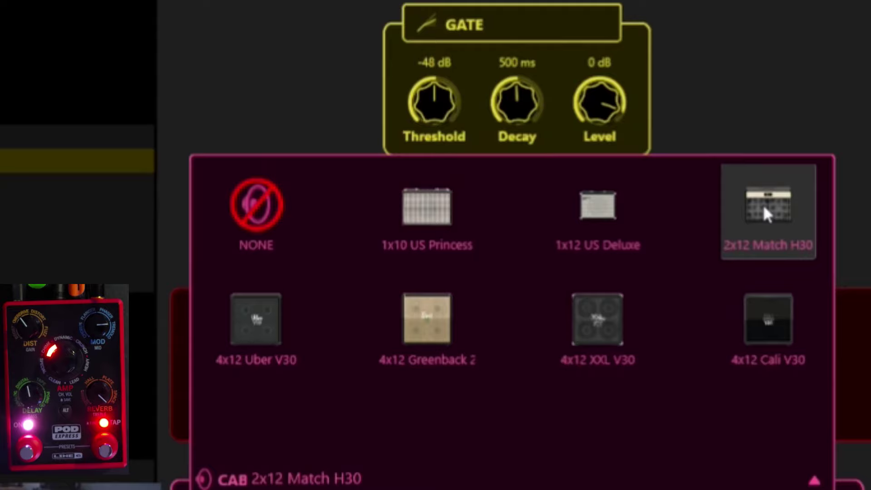
{"action": "left_click", "coordinate": [610, 222]}
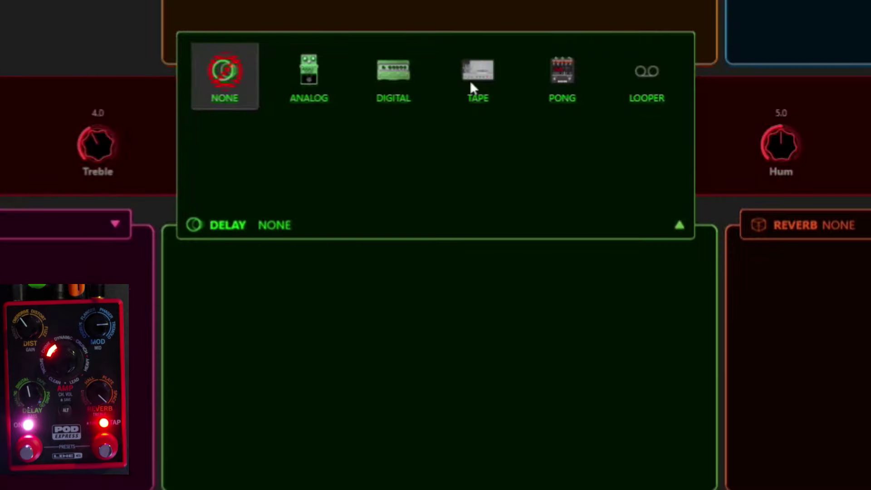
Step: Try the Tape delay with its feedback lowered to 0.5, switching its tempo sync off and back on
{"action": "left_click", "coordinate": [469, 83]}
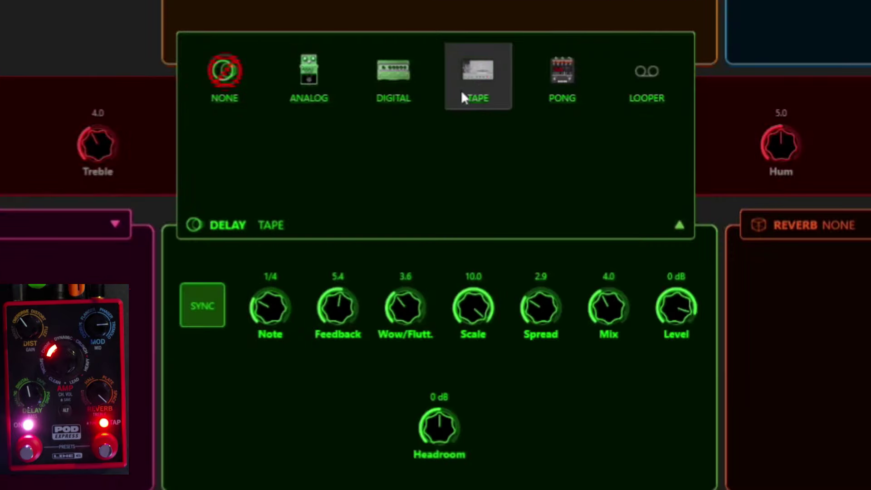
{"action": "left_click", "coordinate": [334, 309]}
{"action": "left_click_drag", "start_coordinate": [334, 309], "coordinate": [334, 347]}
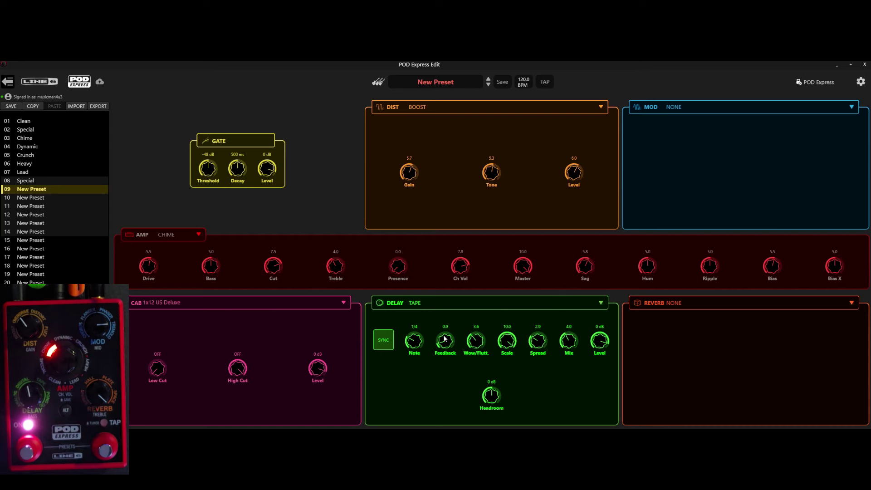
{"action": "left_click_drag", "start_coordinate": [443, 339], "coordinate": [443, 350]}
{"action": "left_click", "coordinate": [377, 344]}
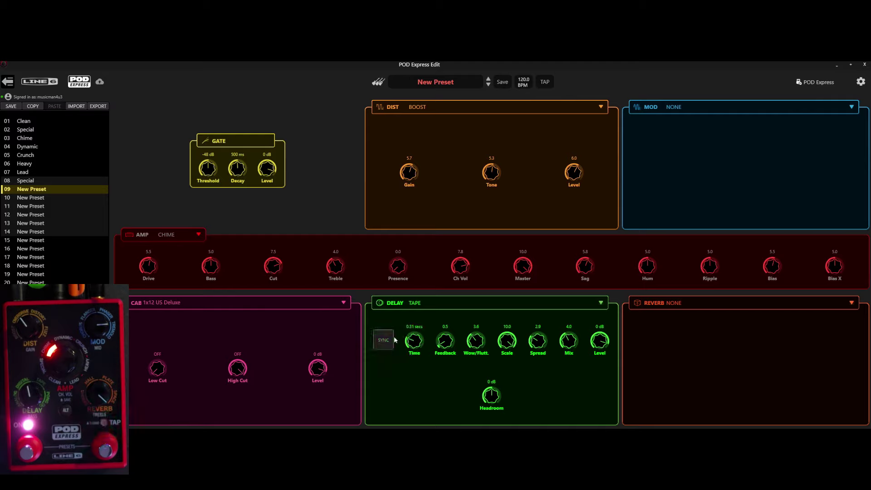
{"action": "left_click", "coordinate": [388, 339]}
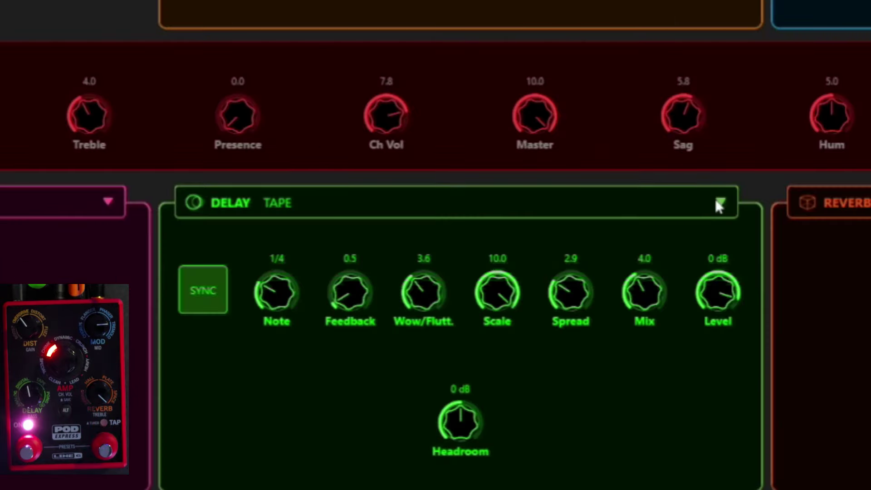
Step: Change the delay model to Digital and set its feedback to 1.1
{"action": "left_click", "coordinate": [718, 203]}
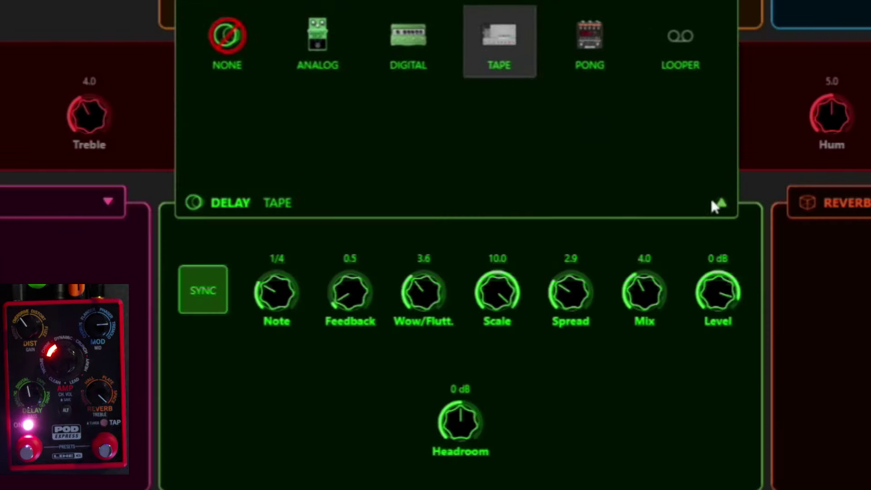
{"action": "left_click", "coordinate": [408, 46]}
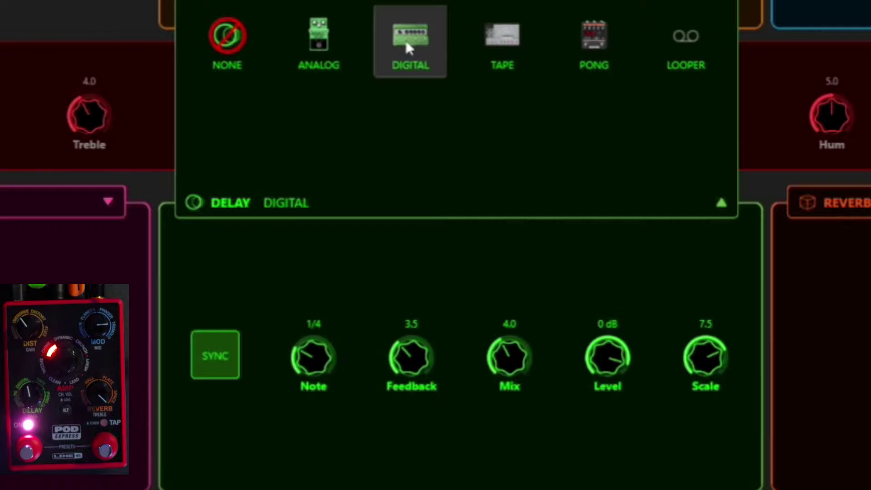
{"action": "left_click", "coordinate": [402, 365]}
{"action": "left_click_drag", "start_coordinate": [404, 347], "coordinate": [403, 378]}
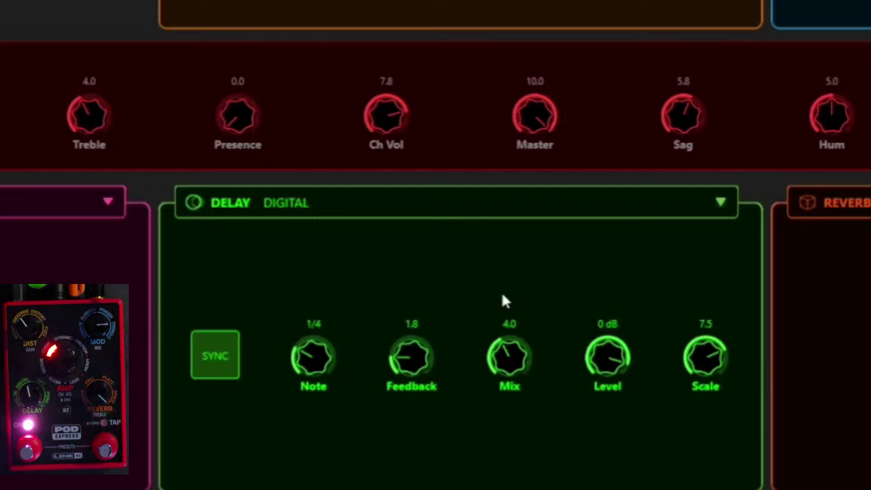
{"action": "left_click_drag", "start_coordinate": [385, 368], "coordinate": [385, 383]}
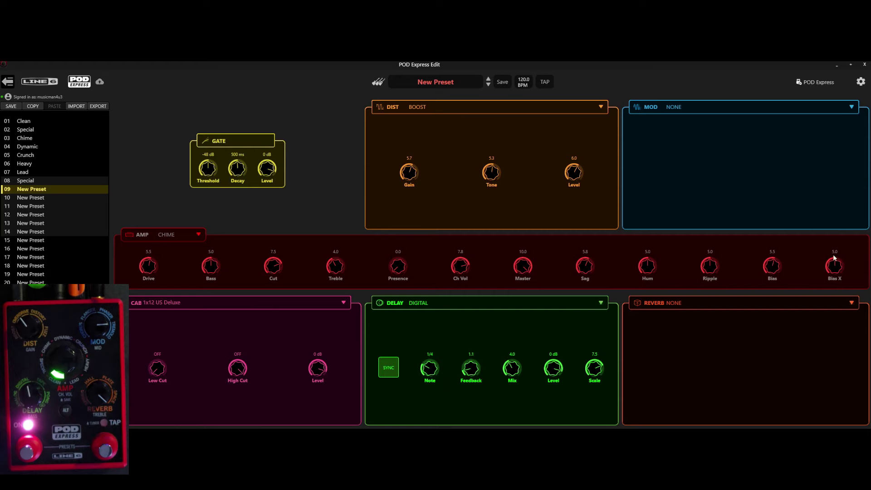
Step: Set the reverb block to the Hall model
{"action": "left_click", "coordinate": [851, 302]}
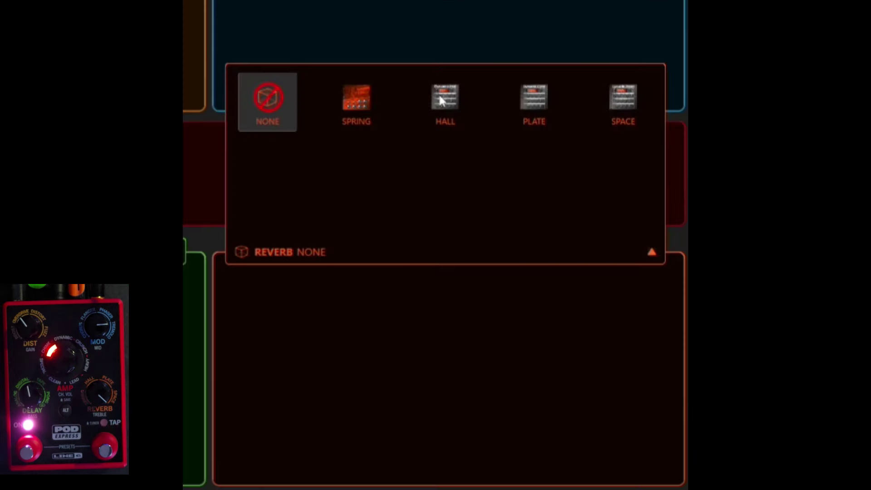
{"action": "left_click", "coordinate": [441, 100]}
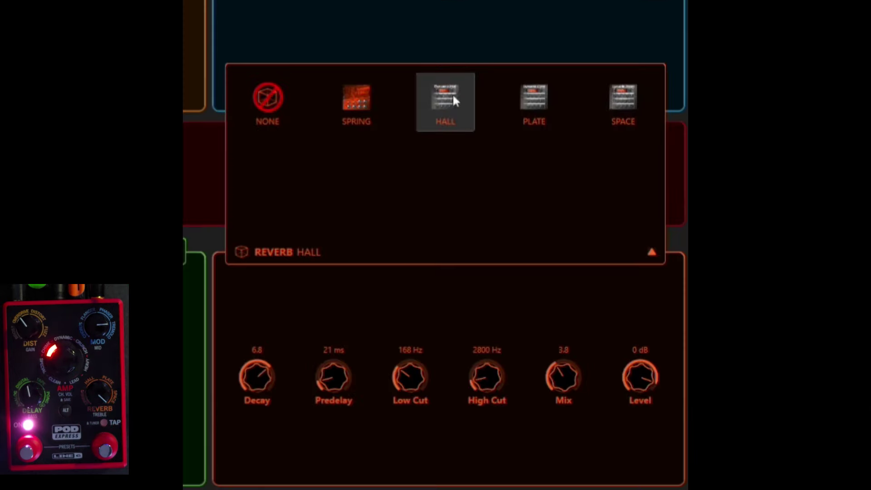